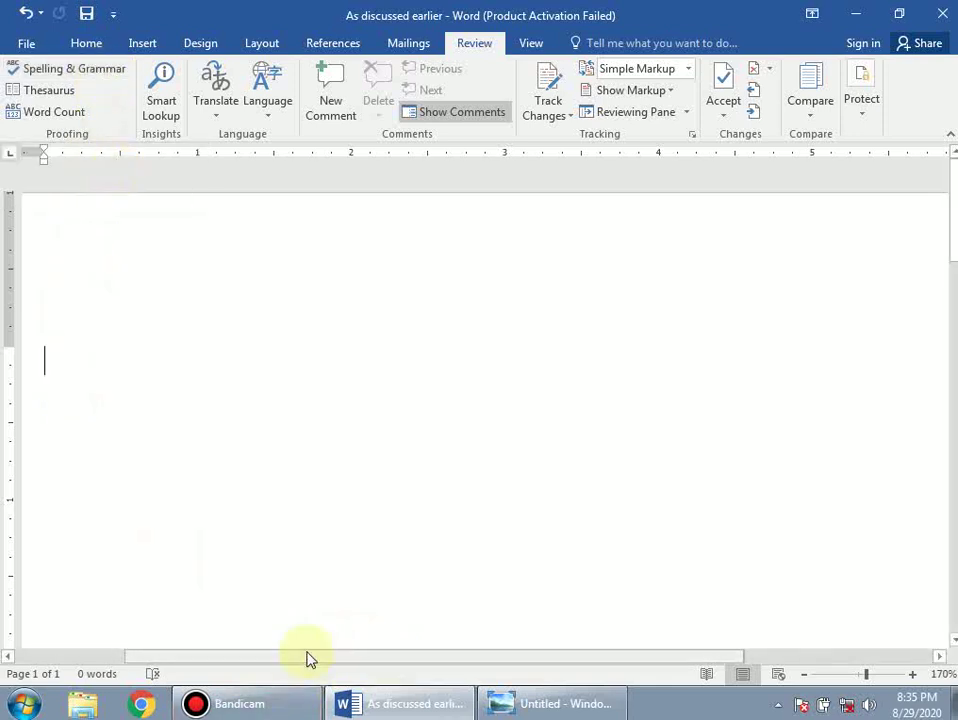
Enter the sentence "What is yor name?" with the misspelled "yor" and start a new line below it.
text(What is)
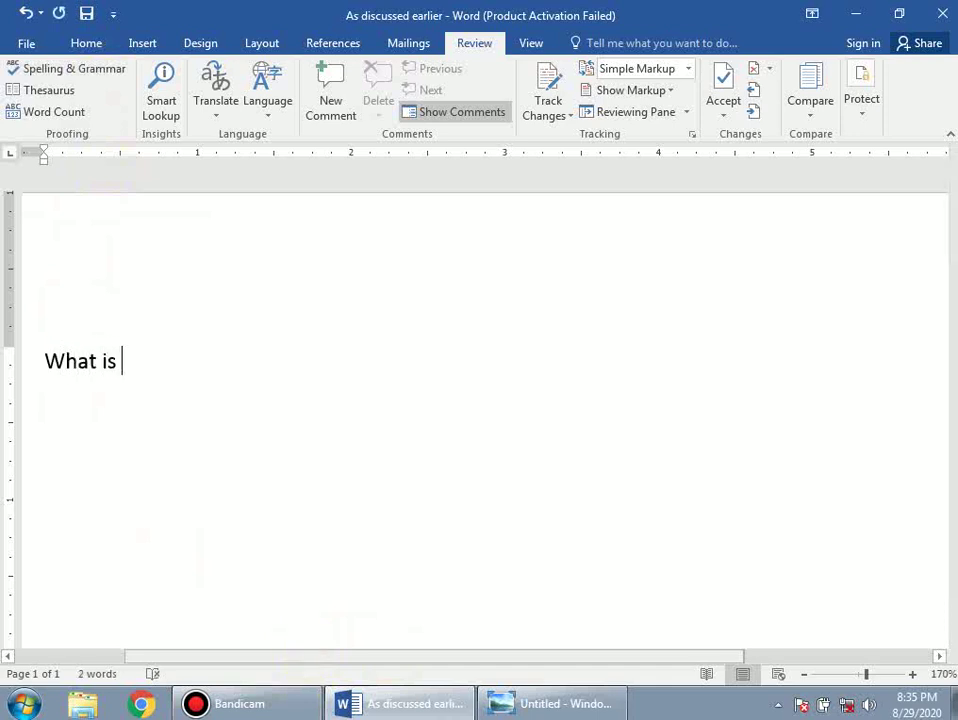
text( yor name?)
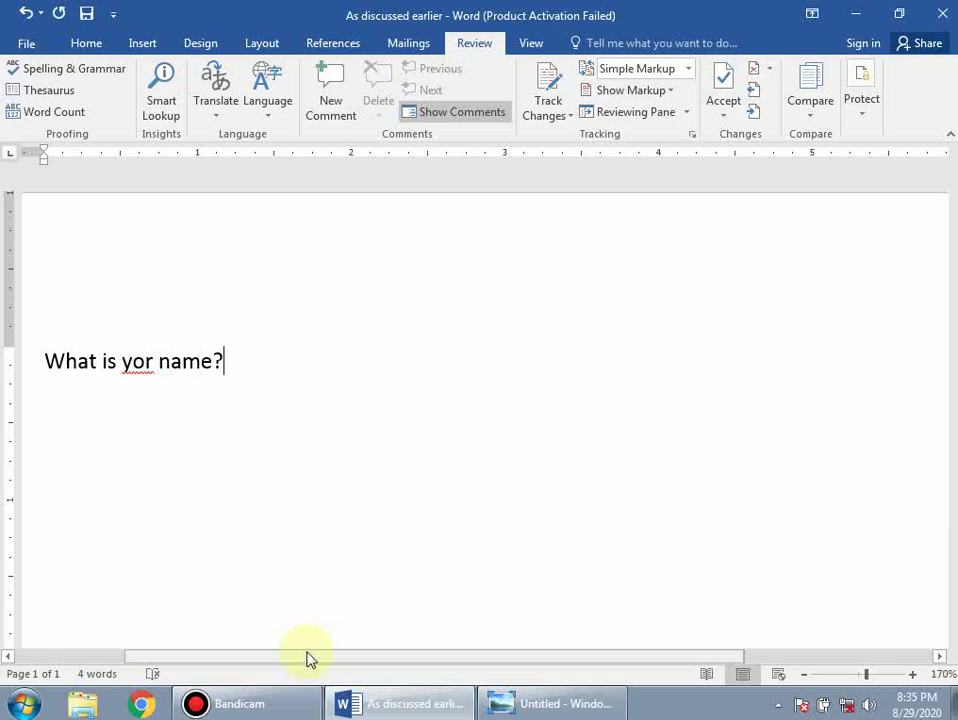
key(Return)
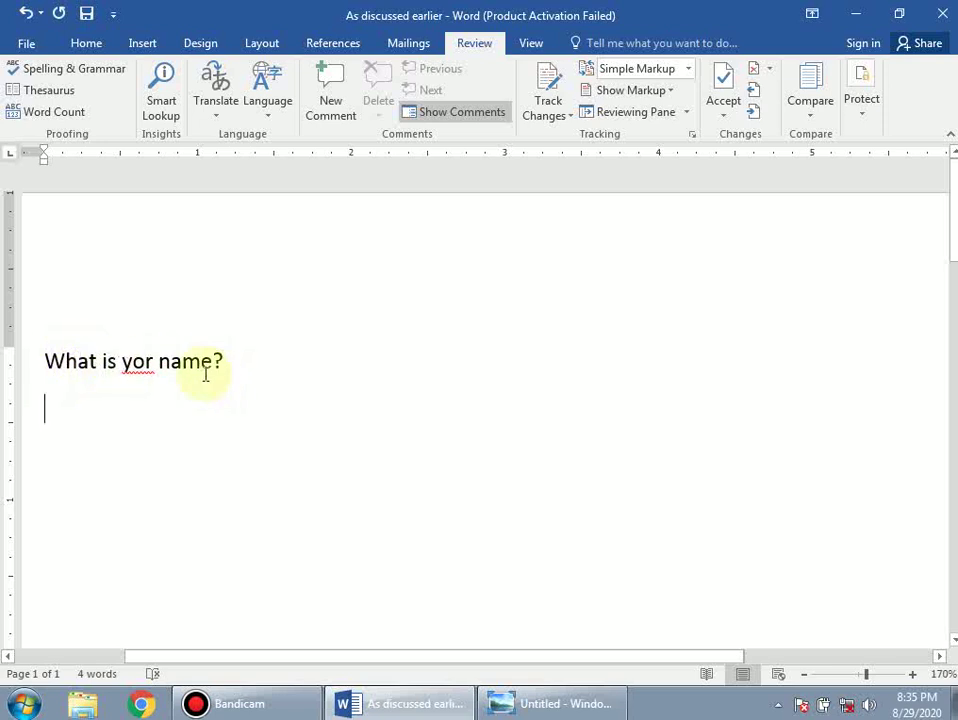
Correct the misspelled word "yor" to the spelling suggestion "your".
right_click(135, 362)
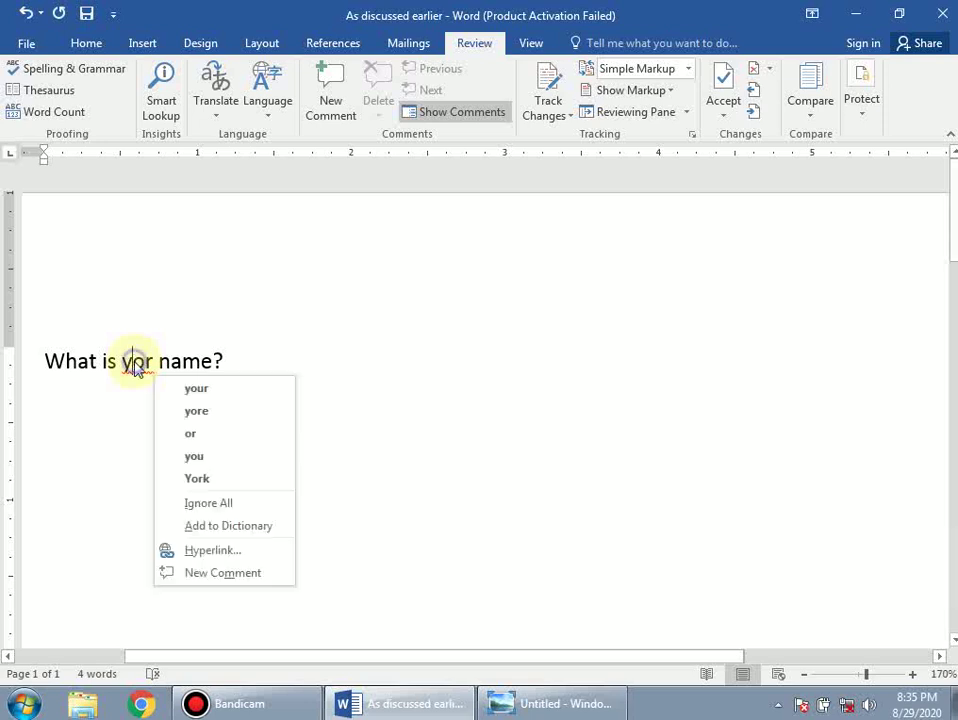
click(98, 447)
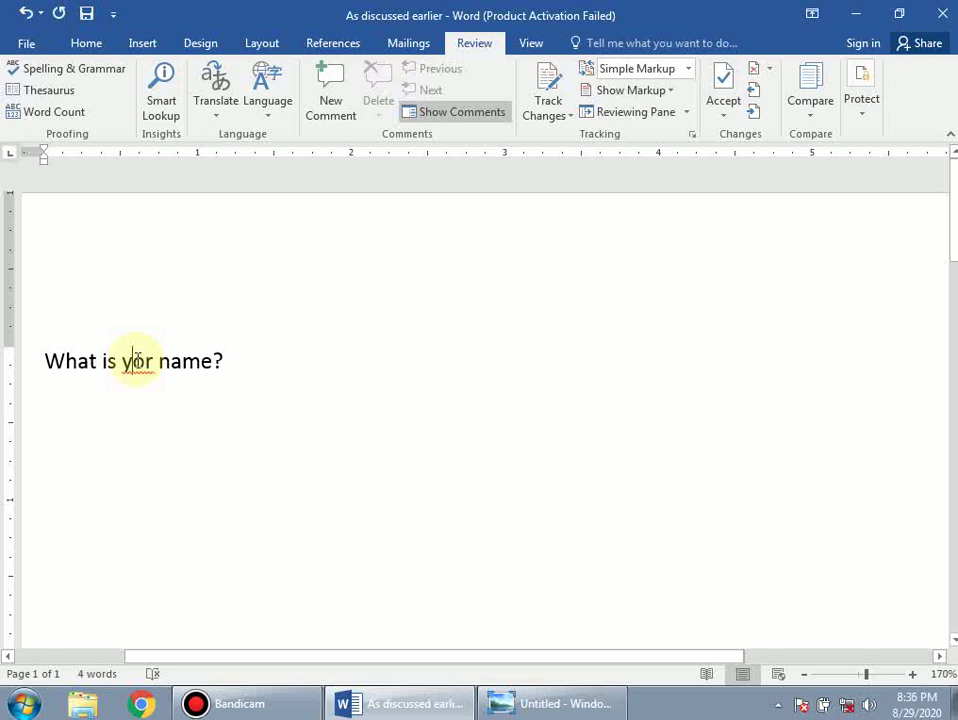
right_click(136, 360)
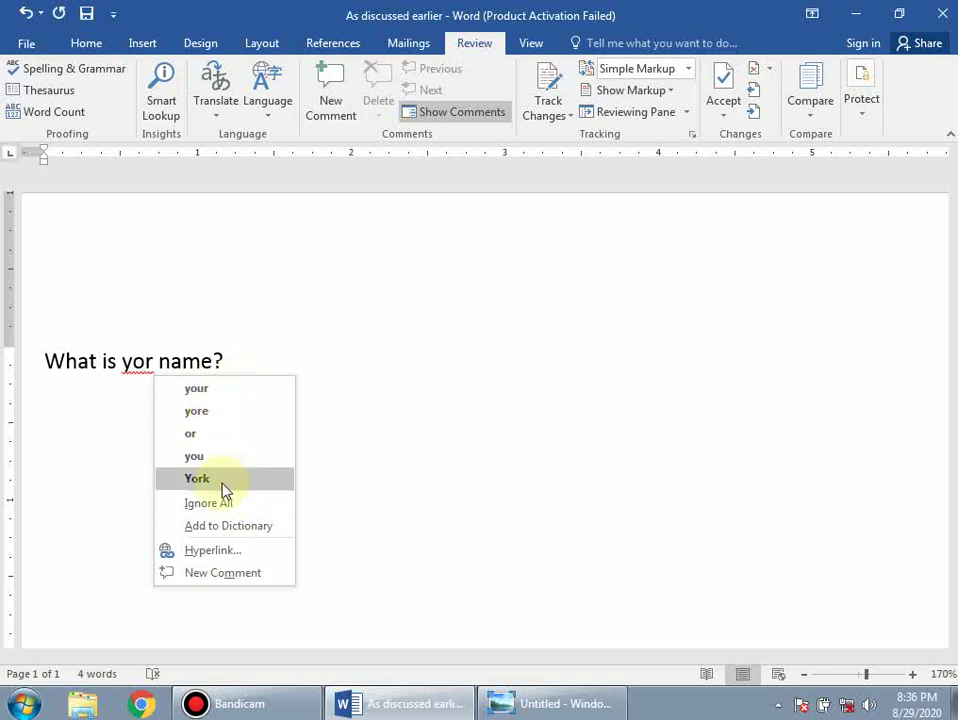
click(236, 394)
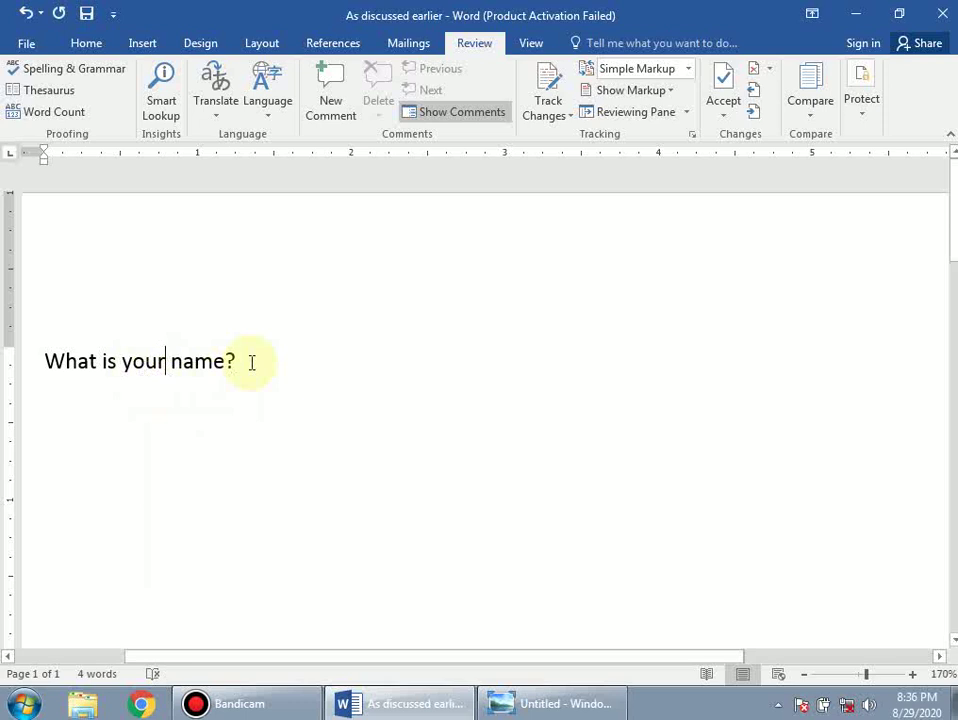
Replace the question mark at the end of the sentence with a full stop and start a new line.
drag(248, 361, 64, 346)
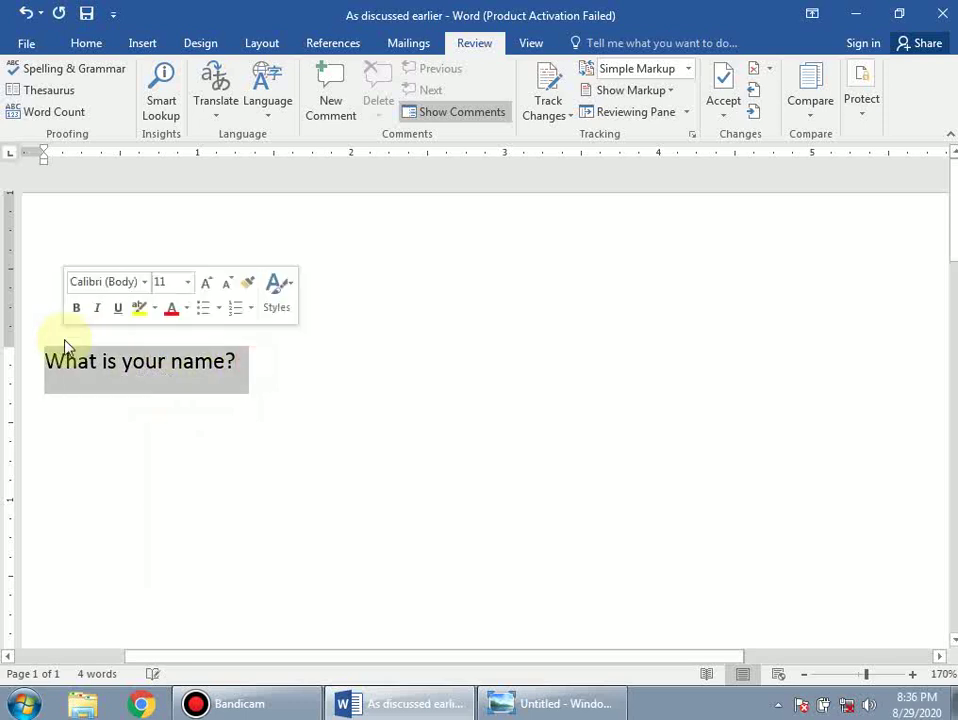
click(241, 372)
key(BackSpace)
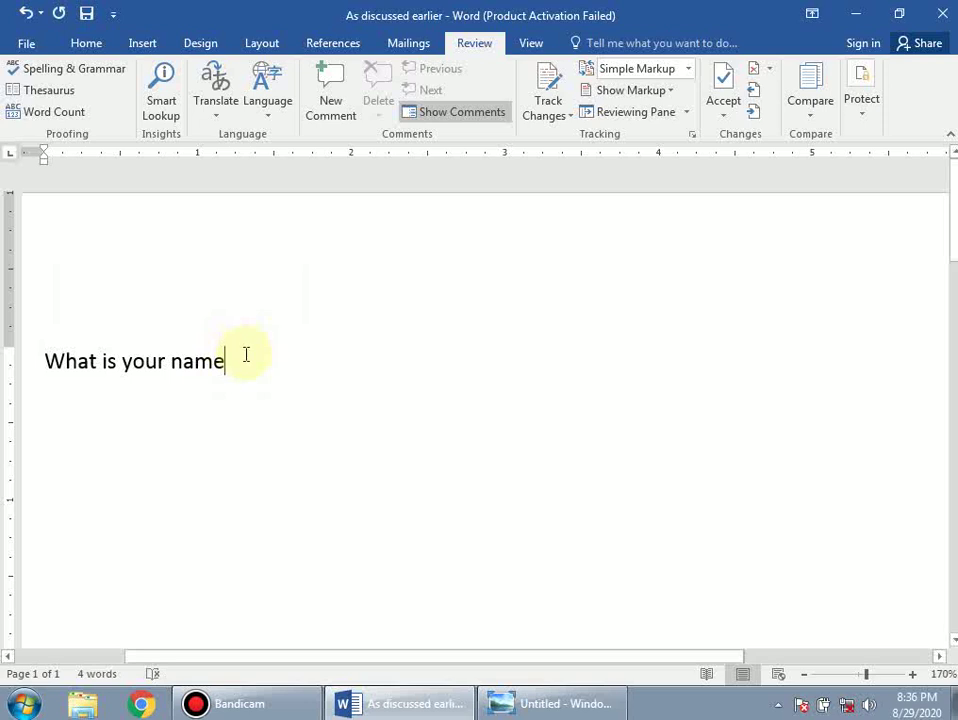
text(.)
key(Return)
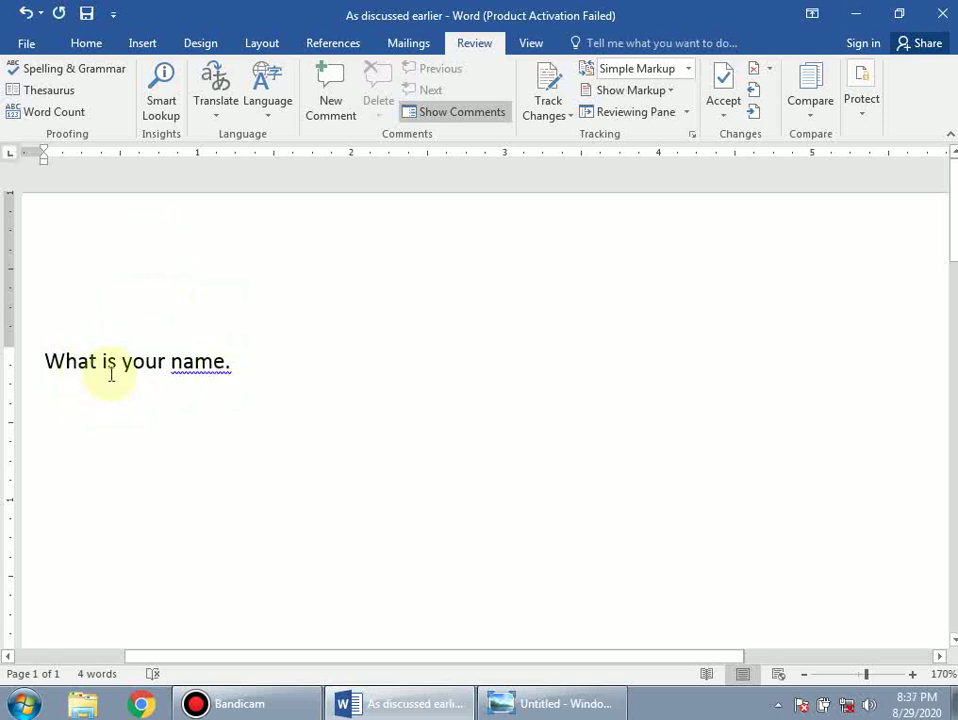
Apply the grammar suggestion "name?" to the flagged last word of the sentence.
right_click(200, 362)
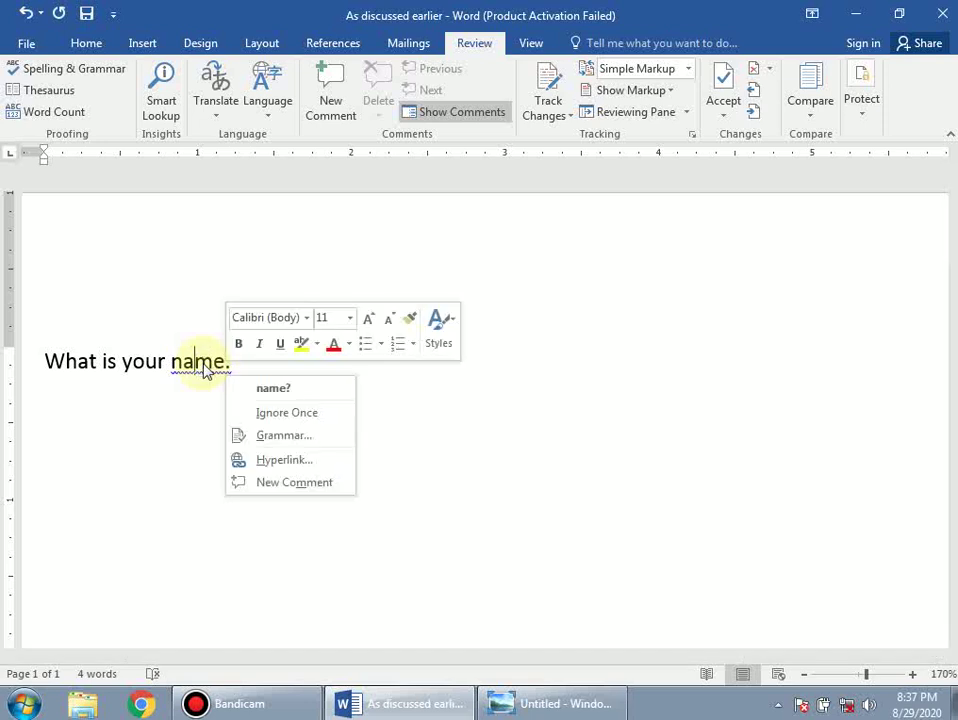
click(270, 390)
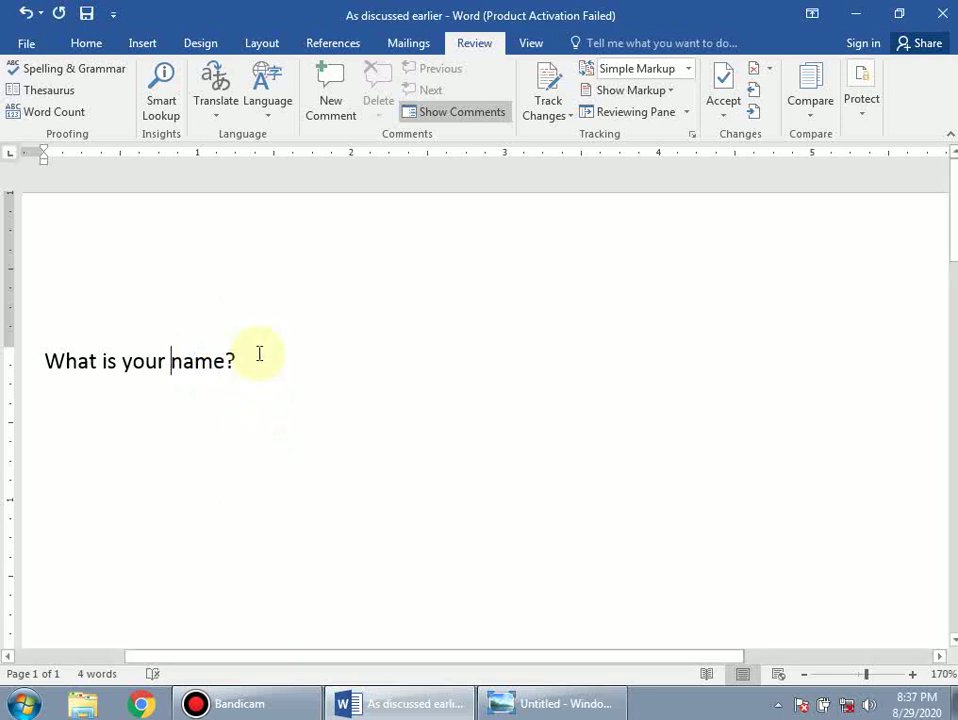
Enter "teh" on a new line below the question and let AutoCorrect turn it into "The".
click(259, 353)
key(Return)
text(teh)
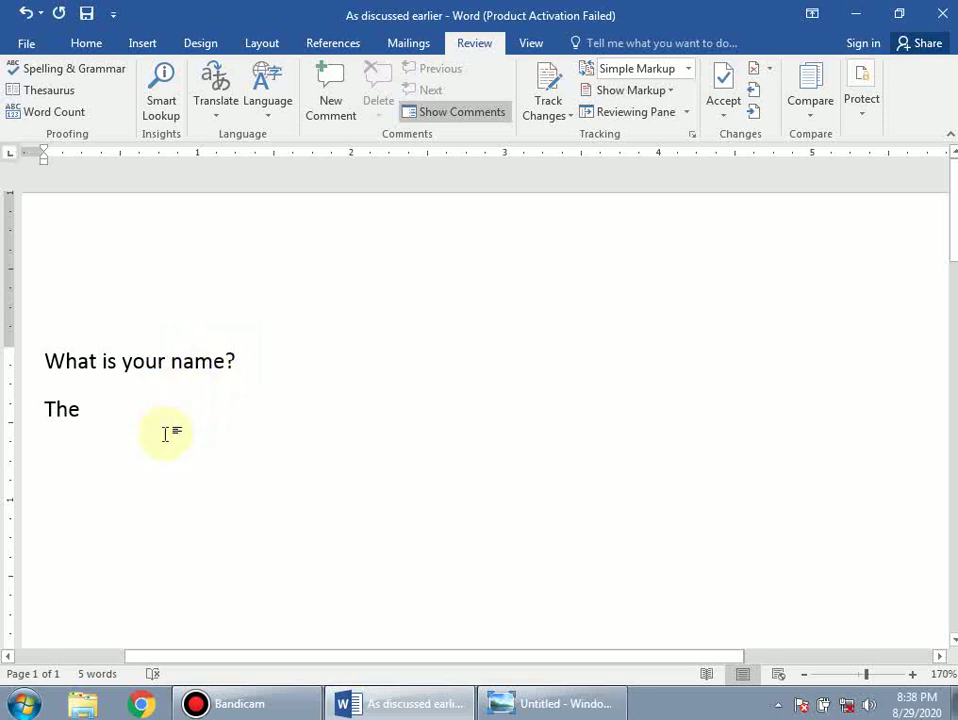
drag(143, 406, 90, 378)
click(100, 425)
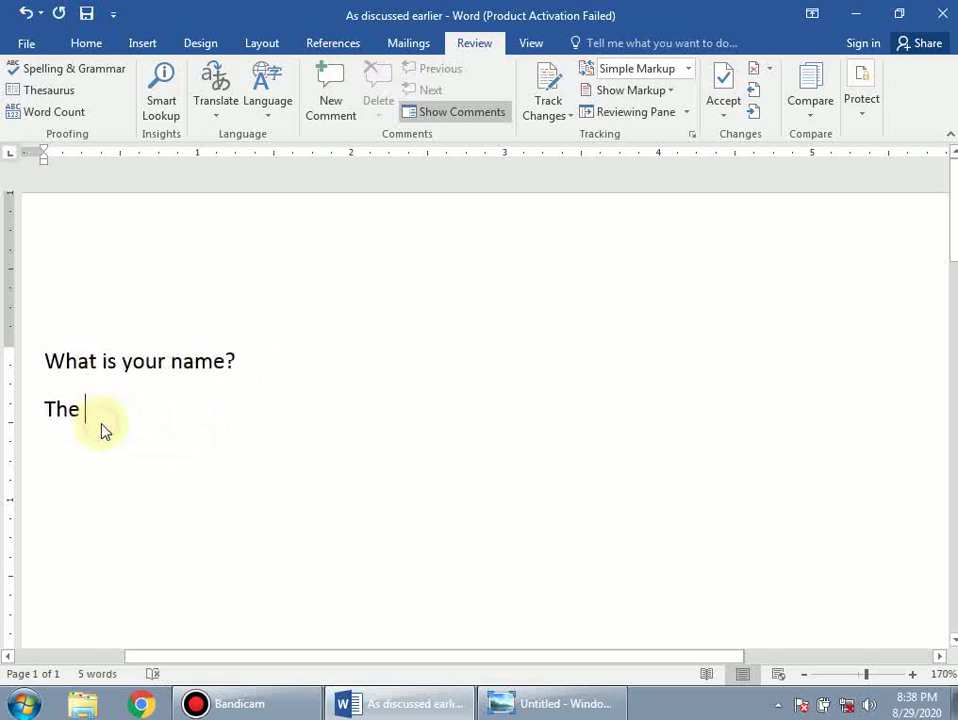
Enter a person's first name, misspelled with a doubled "a", on a new line below "The".
key(Return)
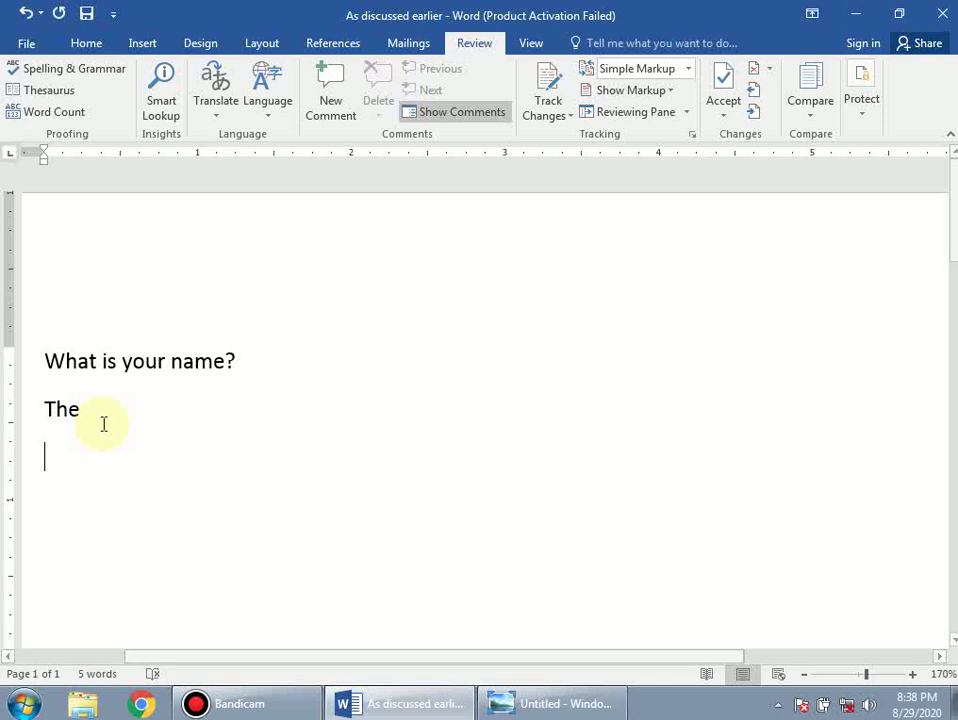
text(Usmna)
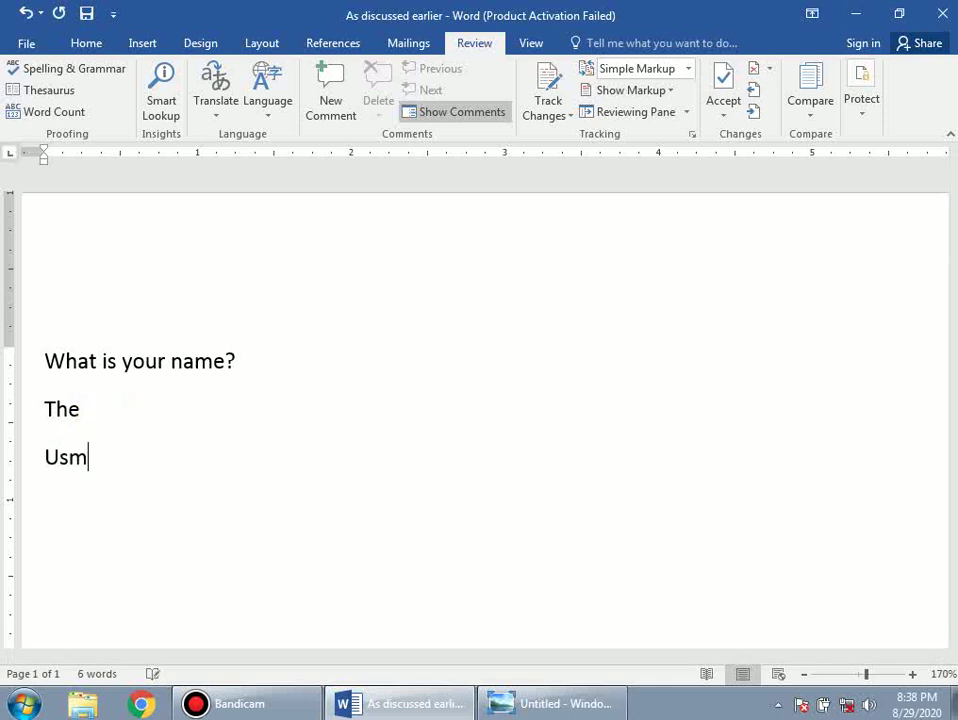
key(BackSpace)
key(BackSpace)
key(BackSpace)
text(man)
key(BackSpace)
key(BackSpace)
key(BackSpace)
text(an)
key(BackSpace)
key(BackSpace)
text(an)
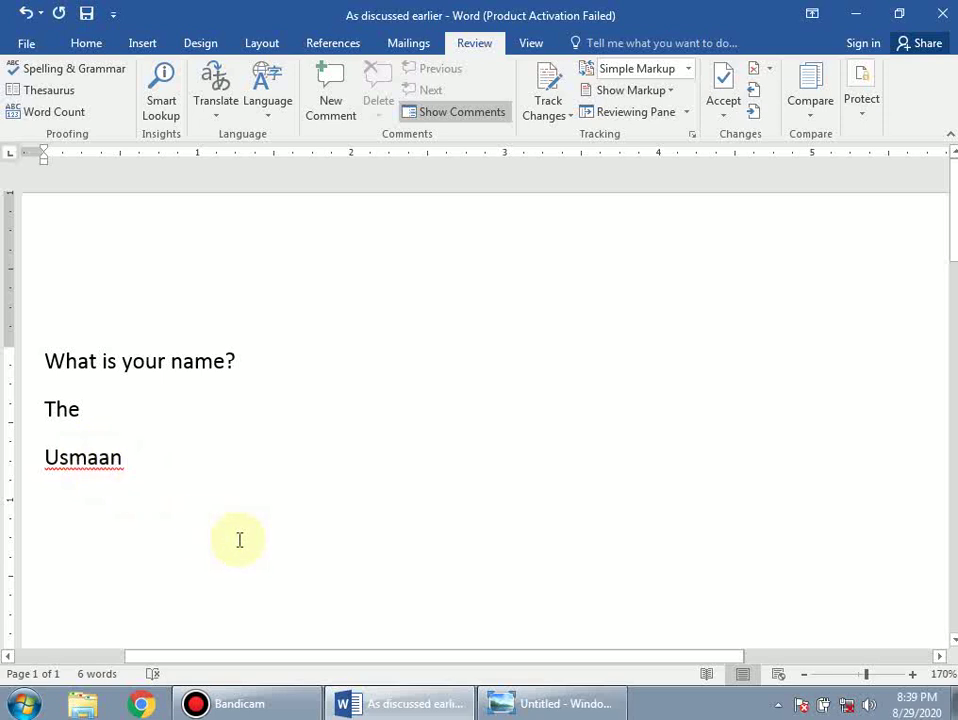
Ignore all spelling flags for the misspelled first name on the third line.
right_click(90, 466)
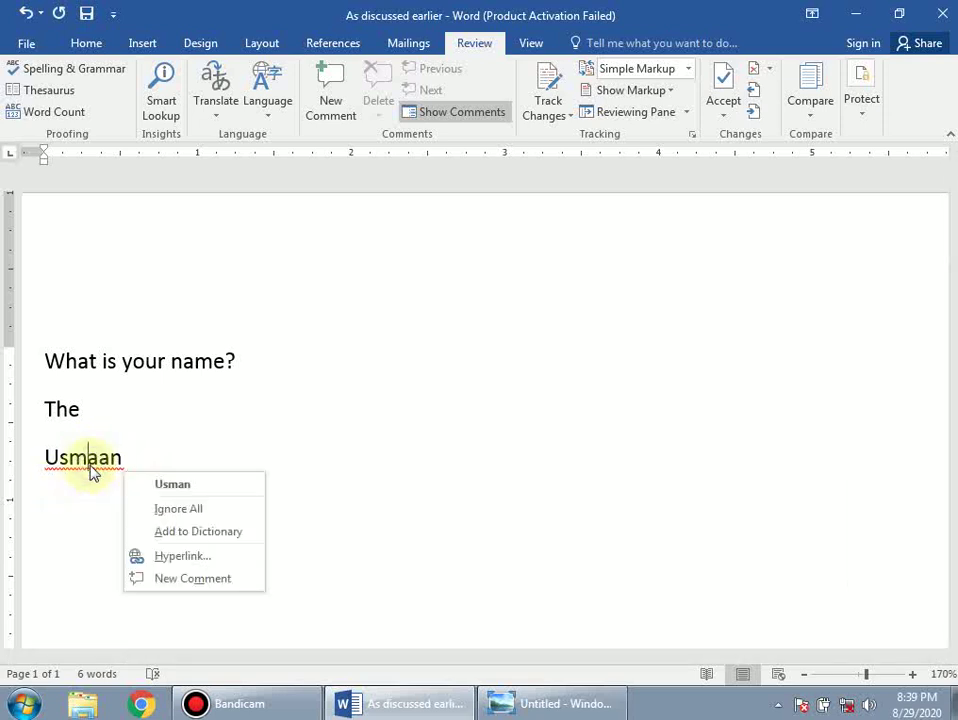
click(199, 513)
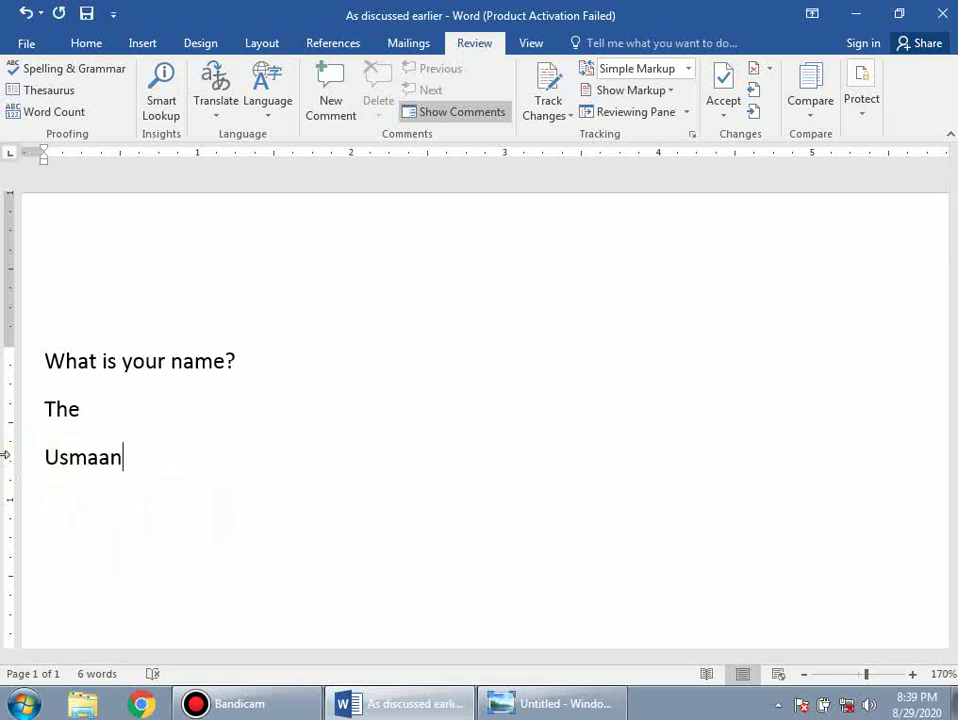
click(72, 484)
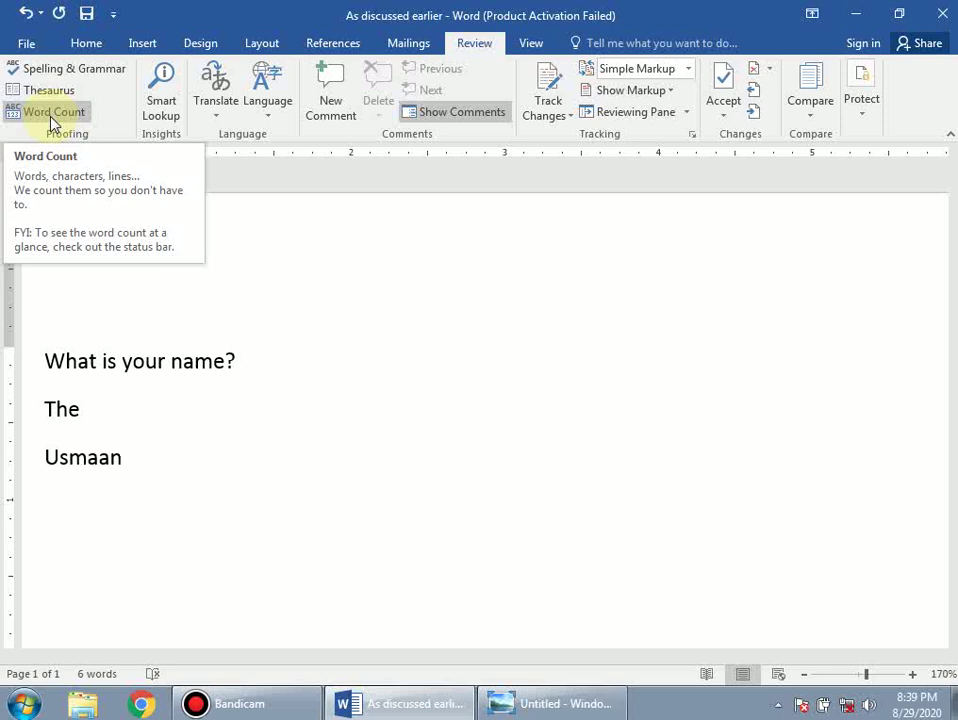
Examine the document's Word Count statistics for pages, words, characters, paragraphs and lines, and close them.
click(265, 455)
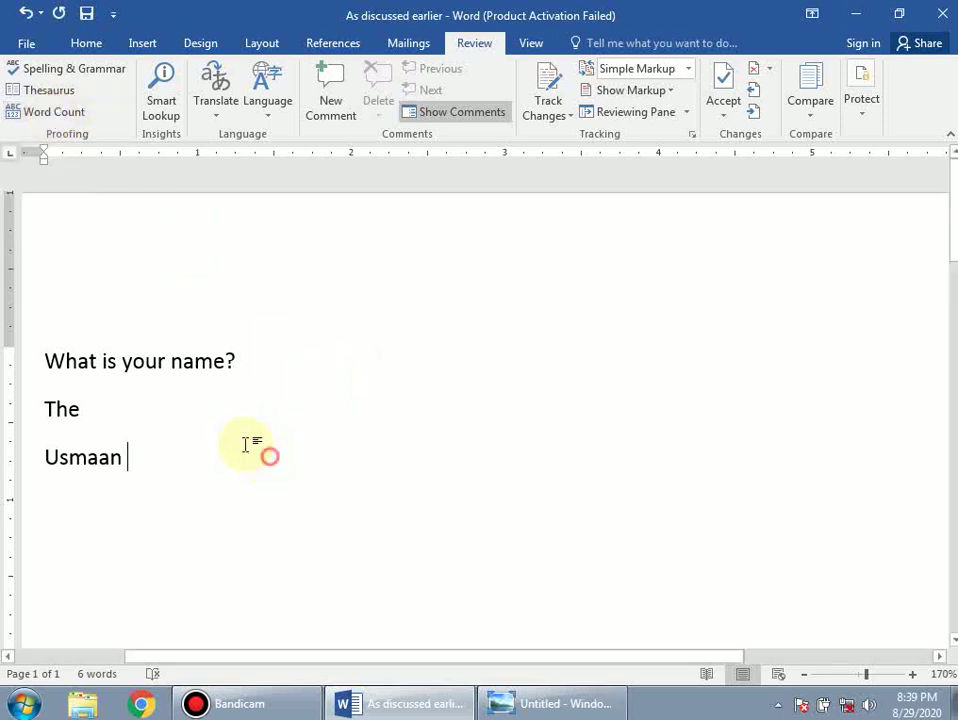
click(42, 113)
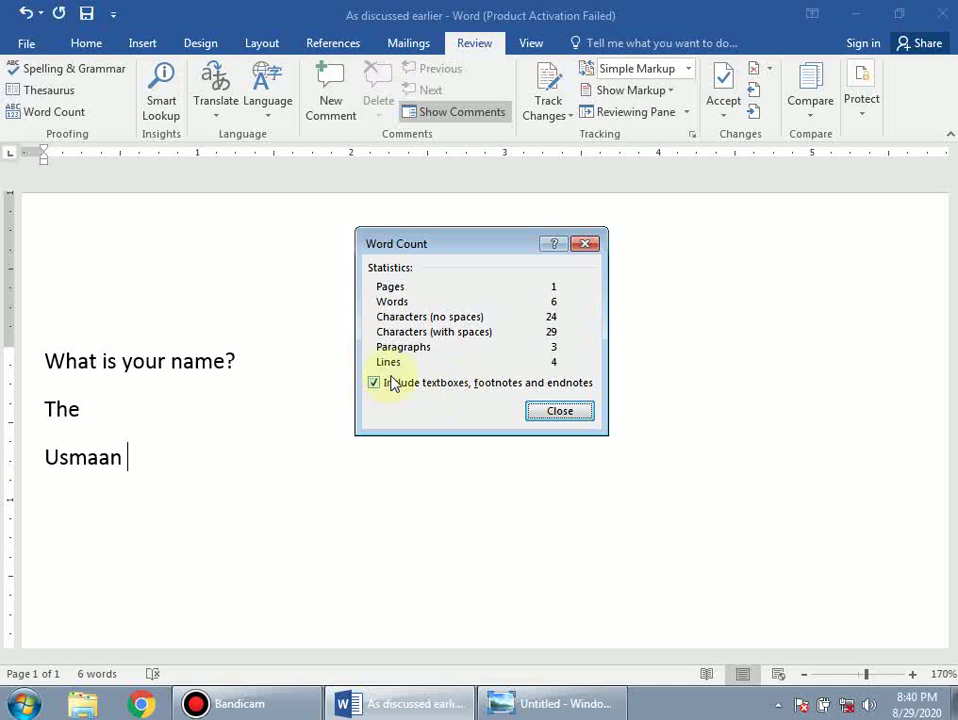
click(196, 401)
click(36, 326)
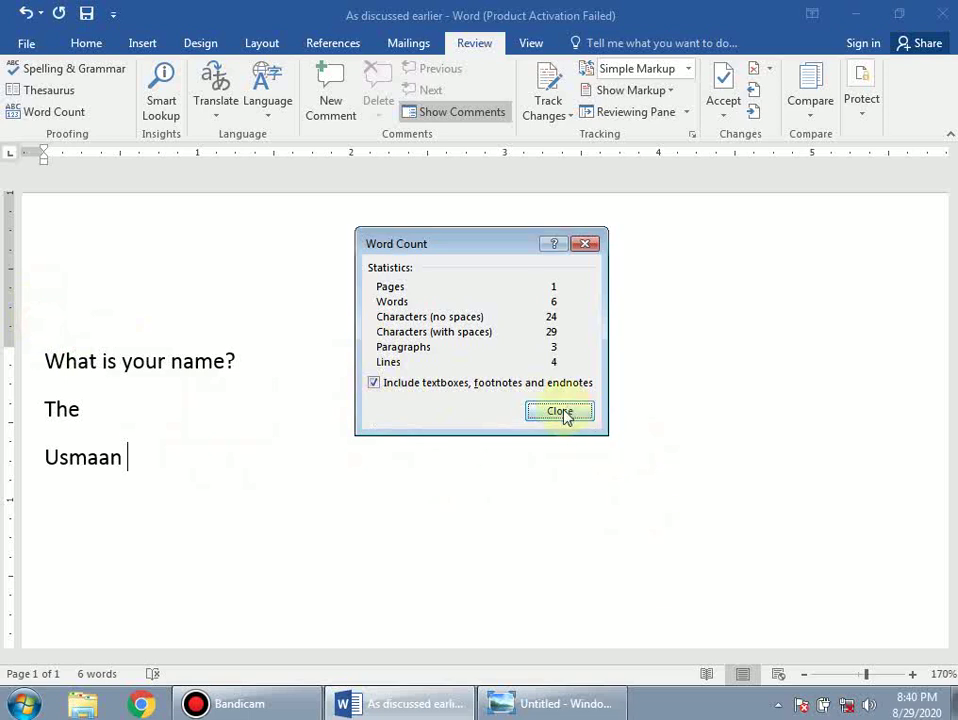
click(562, 412)
Remove the empty line below the first name and check the document's Word Count statistics again.
click(145, 543)
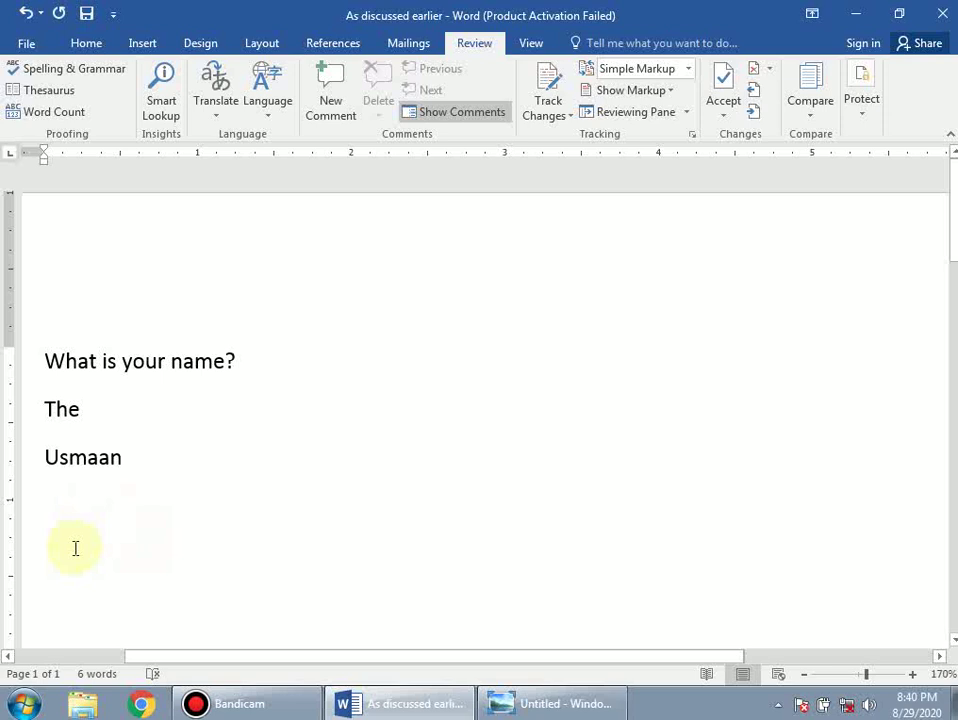
key(BackSpace)
key(BackSpace)
key(Left)
key(Left)
key(Left)
key(Left)
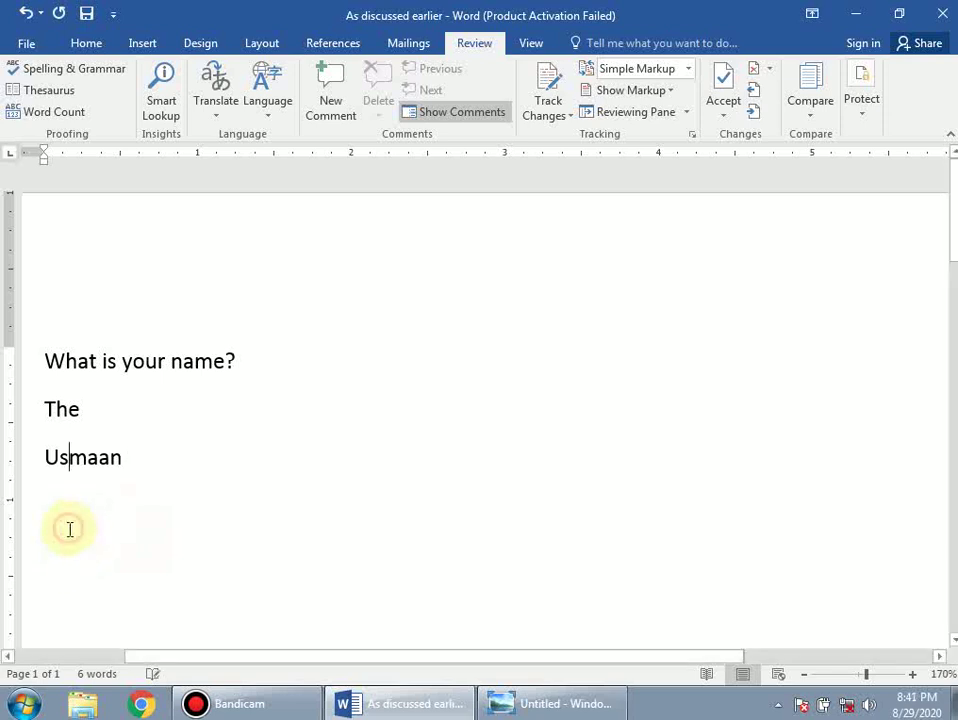
click(50, 112)
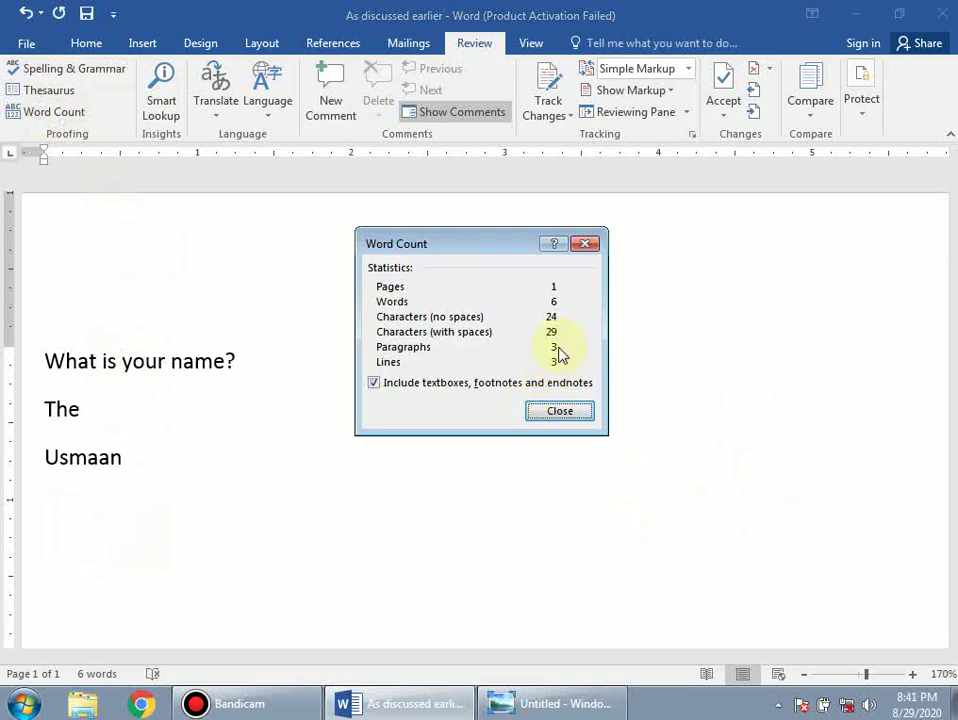
click(571, 412)
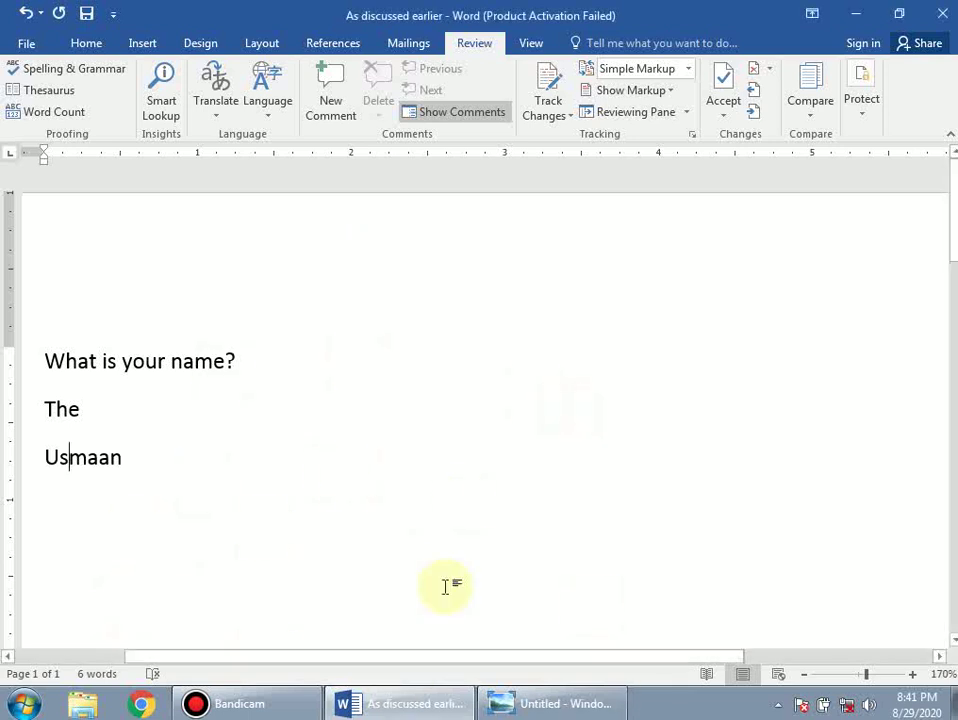
Minimize the document and the lecture title picture, and play image 2 from the desktop folder w as a slide show.
click(857, 14)
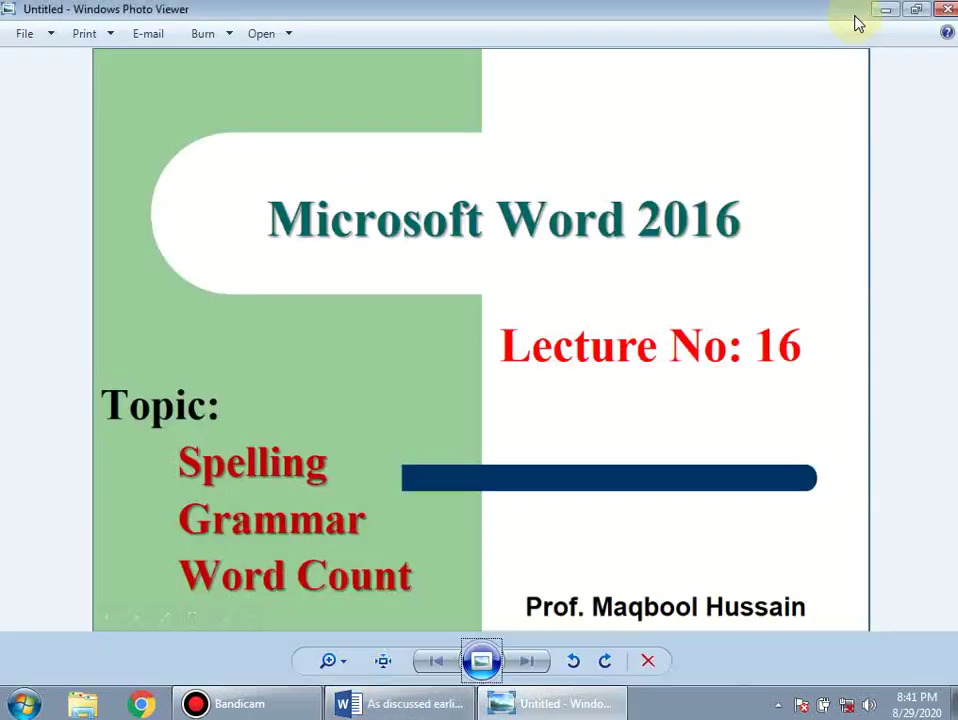
click(884, 12)
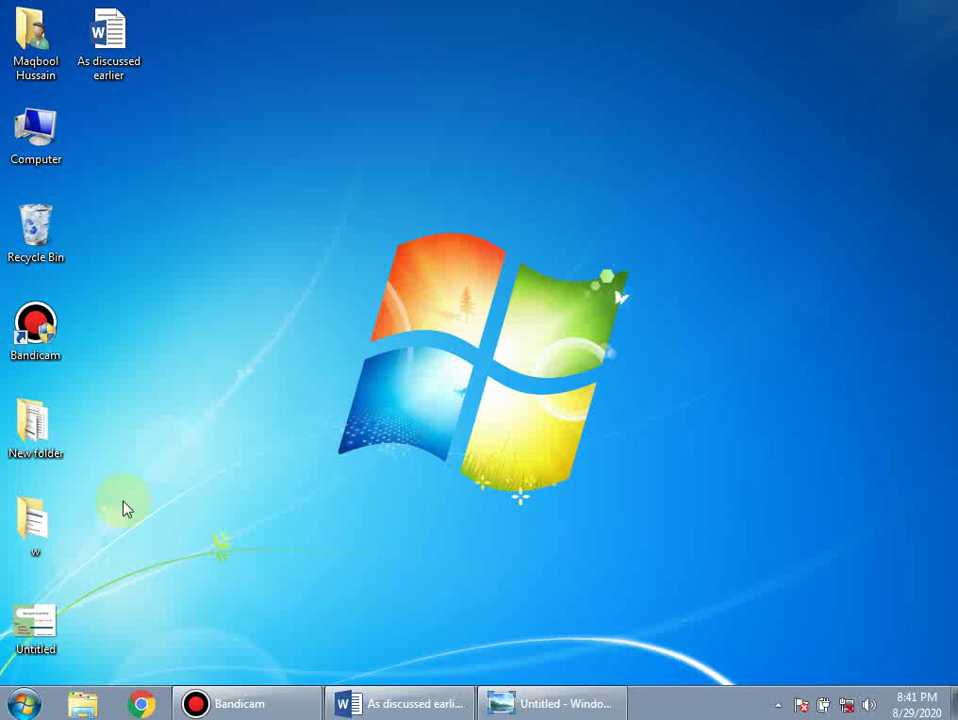
double_click(49, 548)
double_click(426, 170)
click(497, 662)
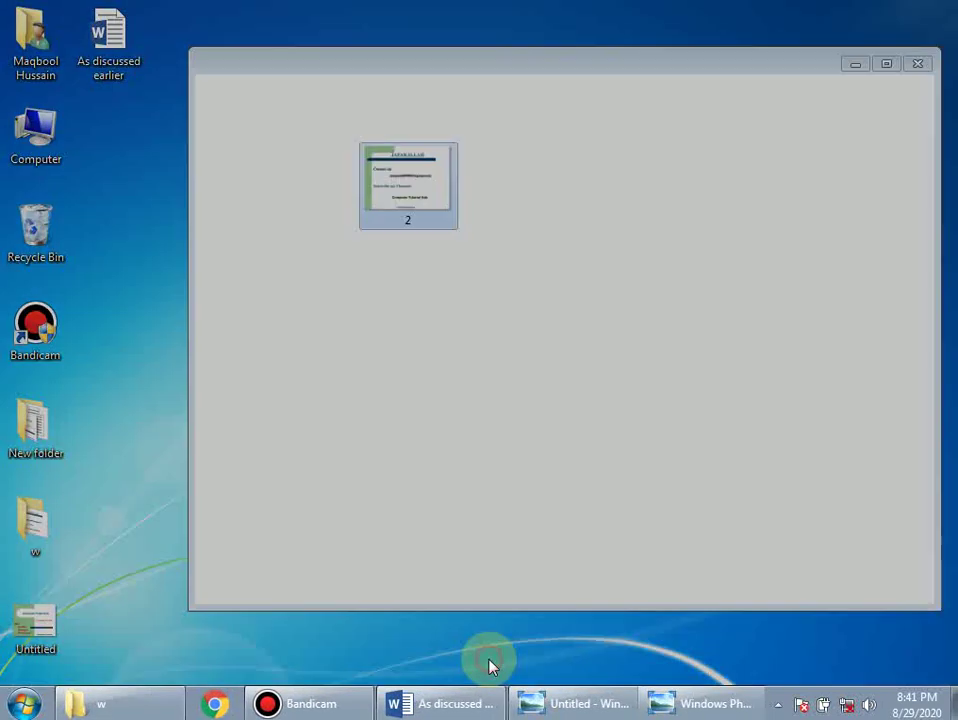